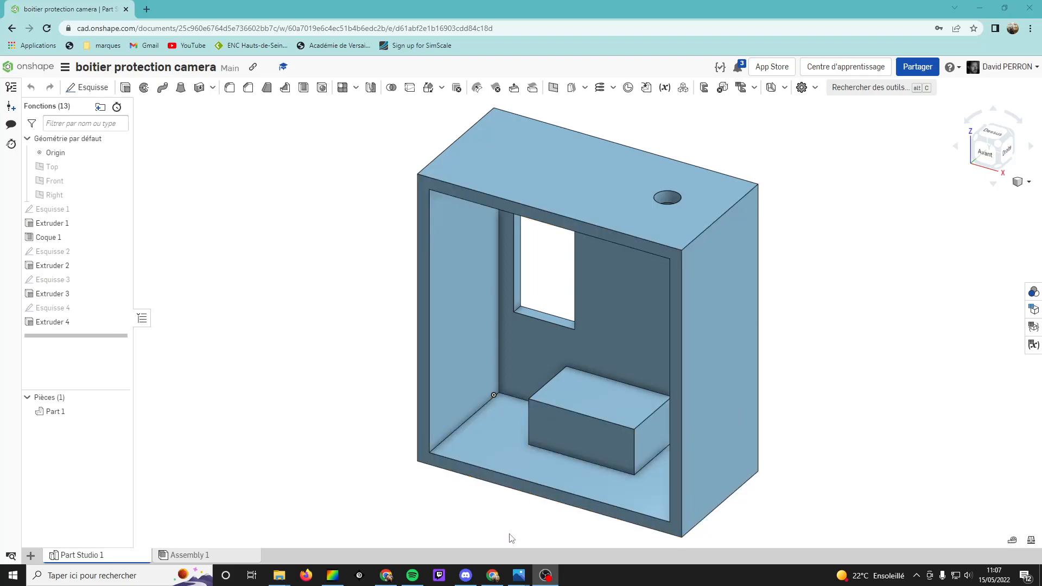
Consult the board dimensions in cotations.jpg in Photos, and start a sketch on the front face of the inner block in Onshape
mouse_move(521, 579)
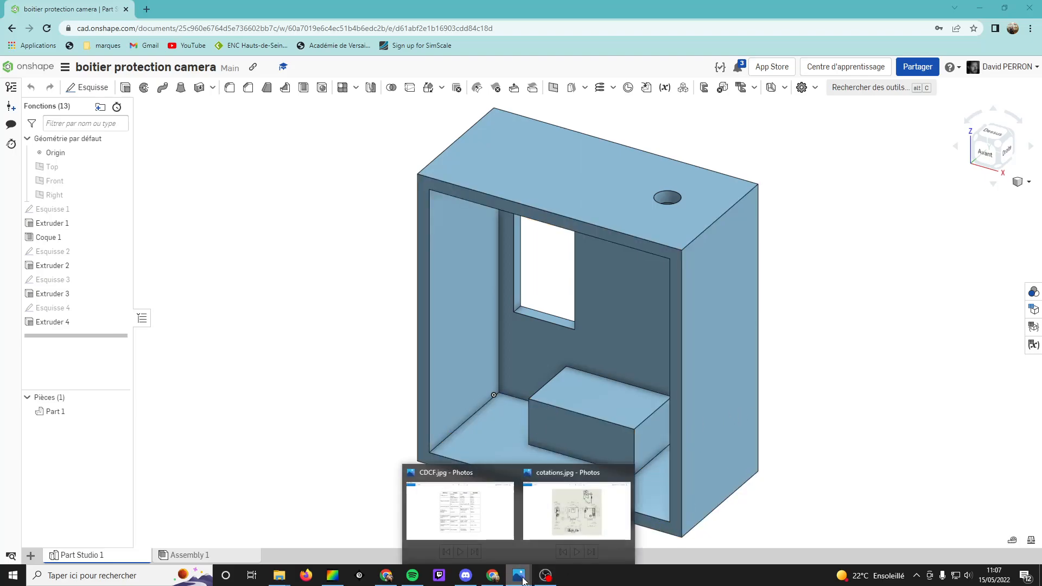
left_click(565, 516)
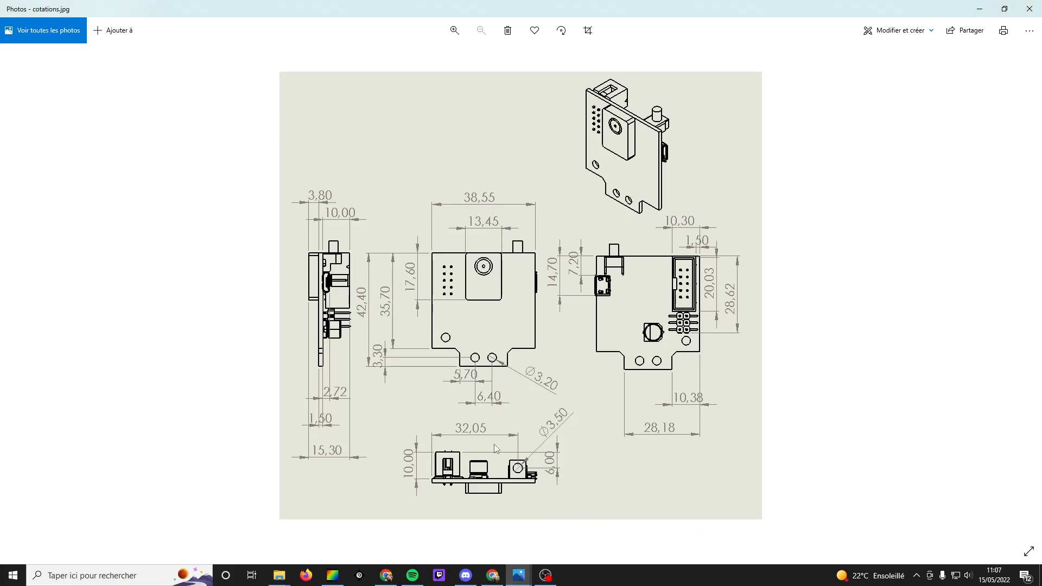
scroll(472, 374, "up", 2)
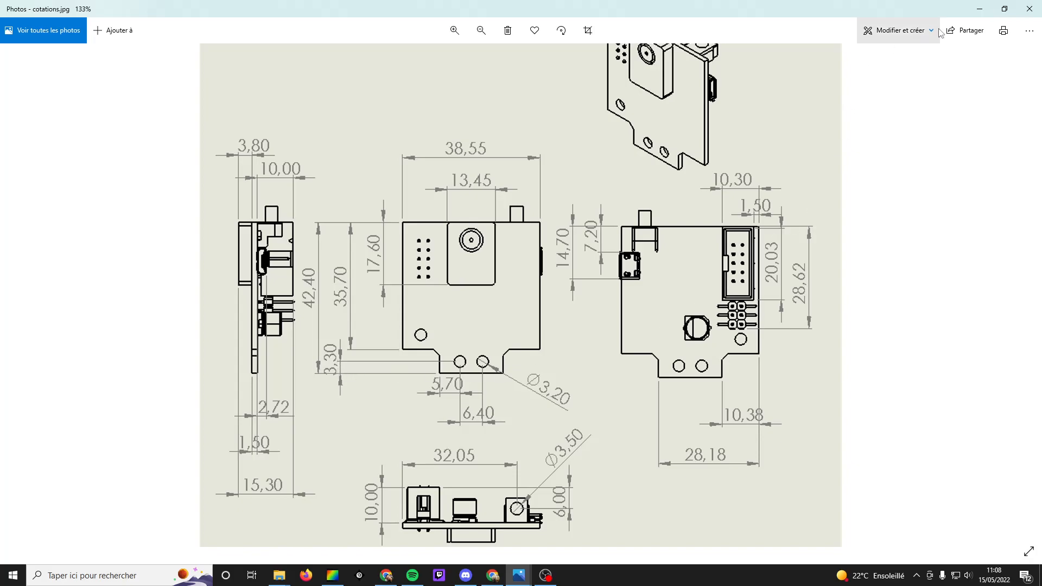
left_click(980, 9)
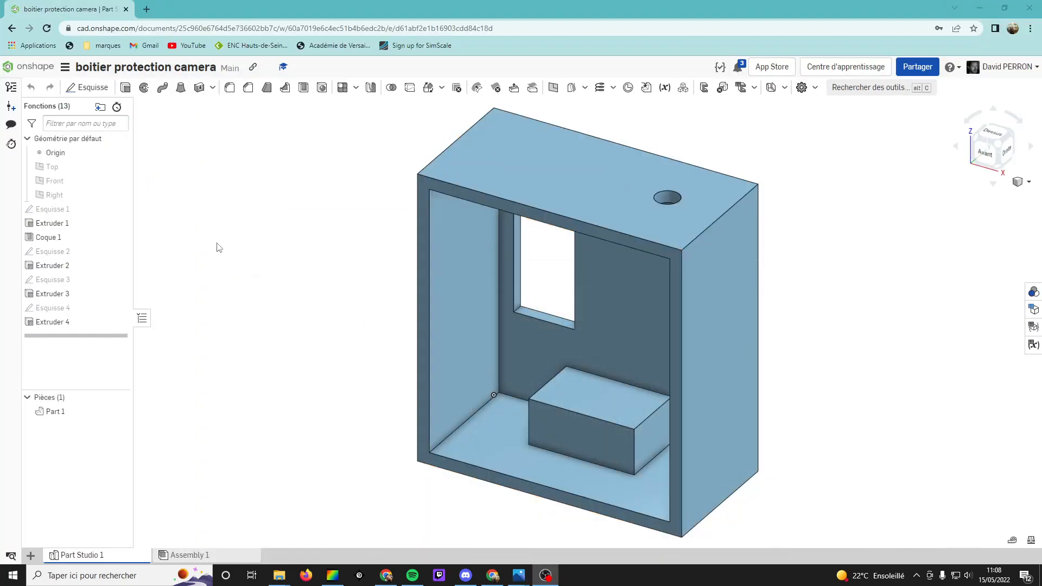
left_click(565, 436)
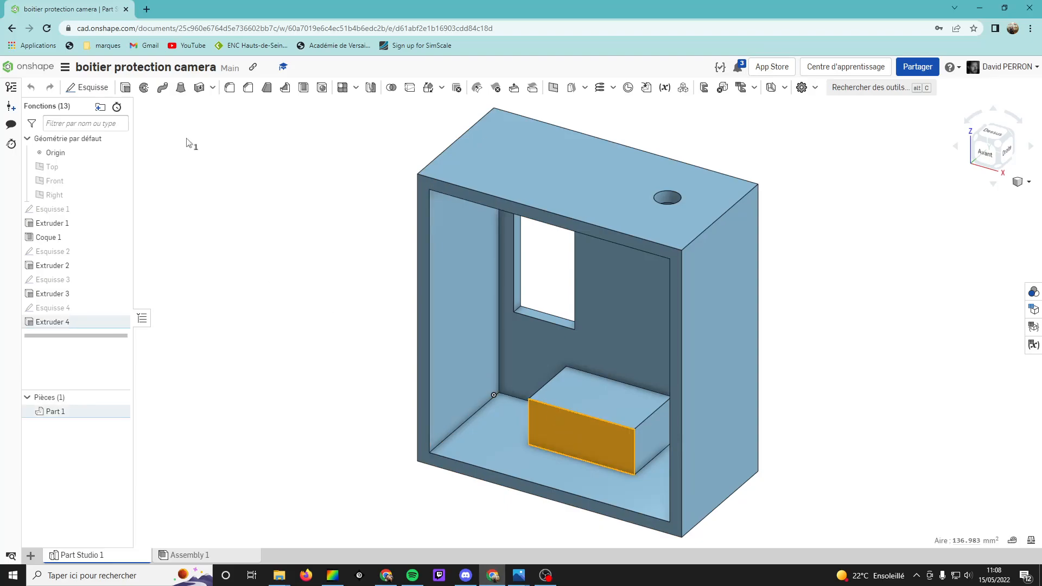
left_click(980, 156)
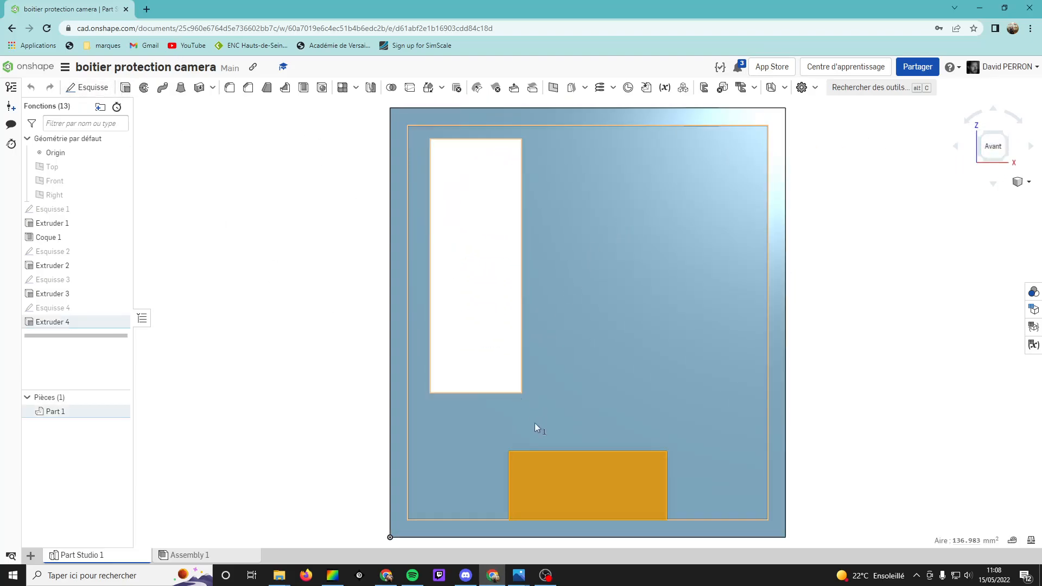
left_click(87, 88)
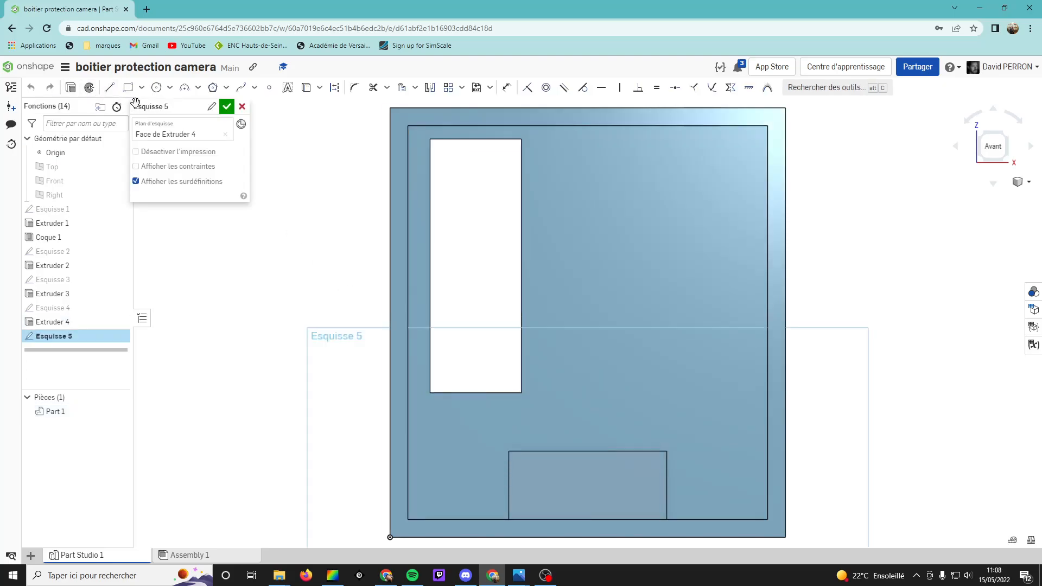
Sketch two circles on the block's front face, about 4.9 mm and 4.6 mm in diameter, and align their centres horizontally
left_click(157, 88)
left_click(537, 497)
left_click(560, 492)
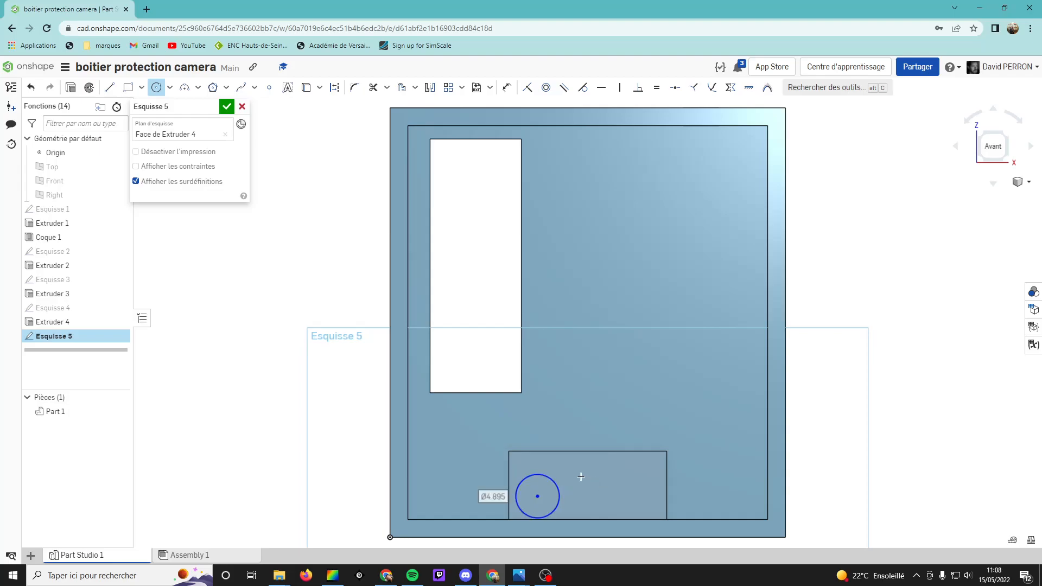
left_click(618, 476)
left_click(638, 478)
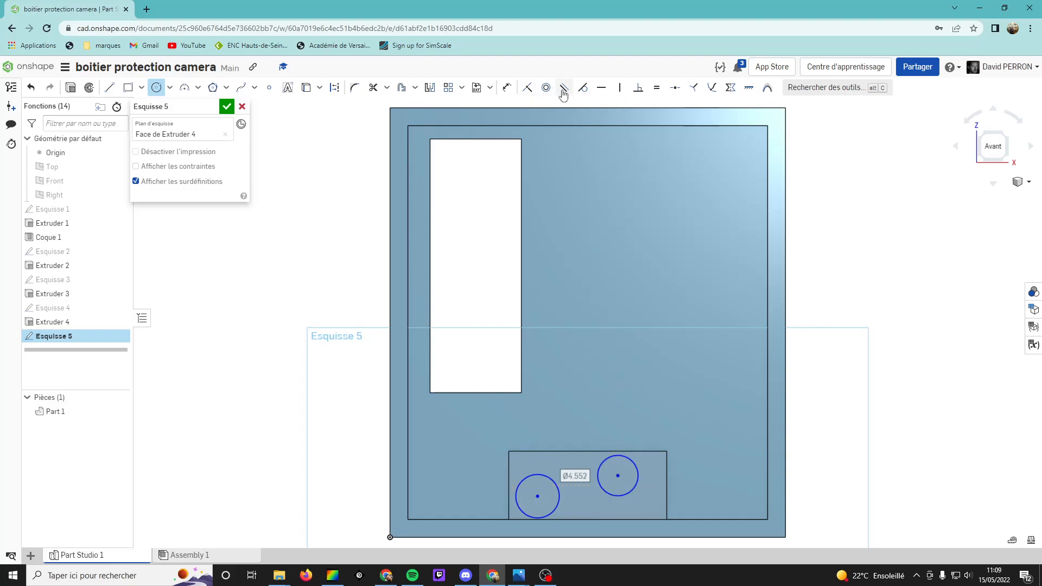
left_click(602, 88)
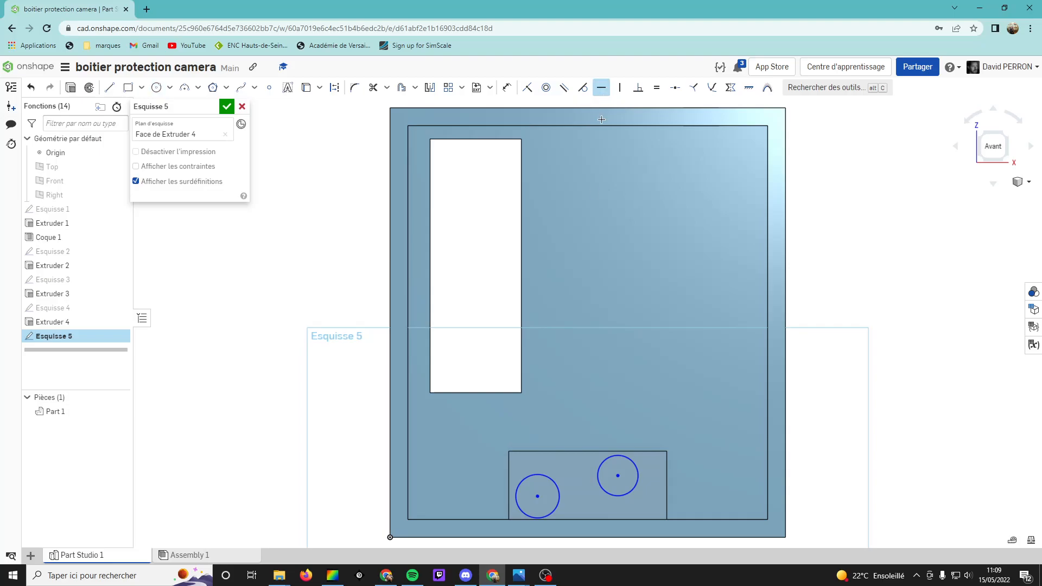
left_click(539, 496)
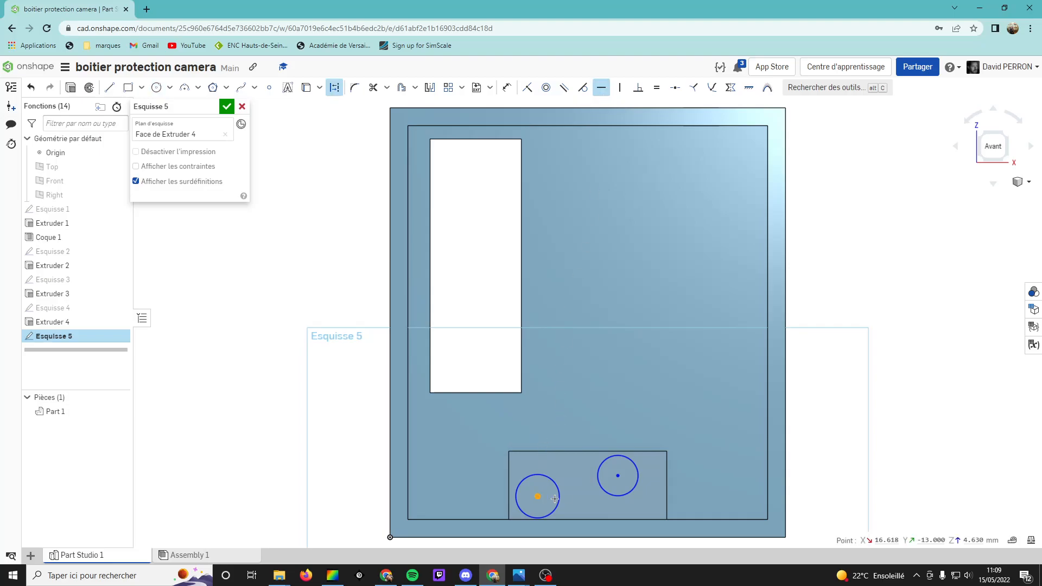
left_click(619, 475)
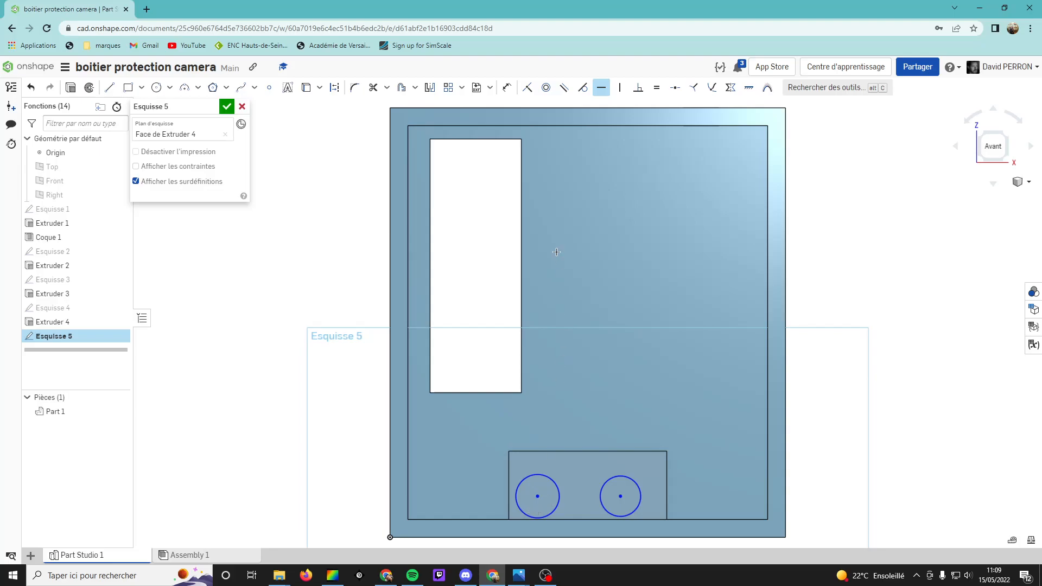
Check the hole dimensions in cotations.jpg in Photos, and set the left circle's centre 4.3 mm above the block's bottom edge in Onshape
mouse_move(519, 581)
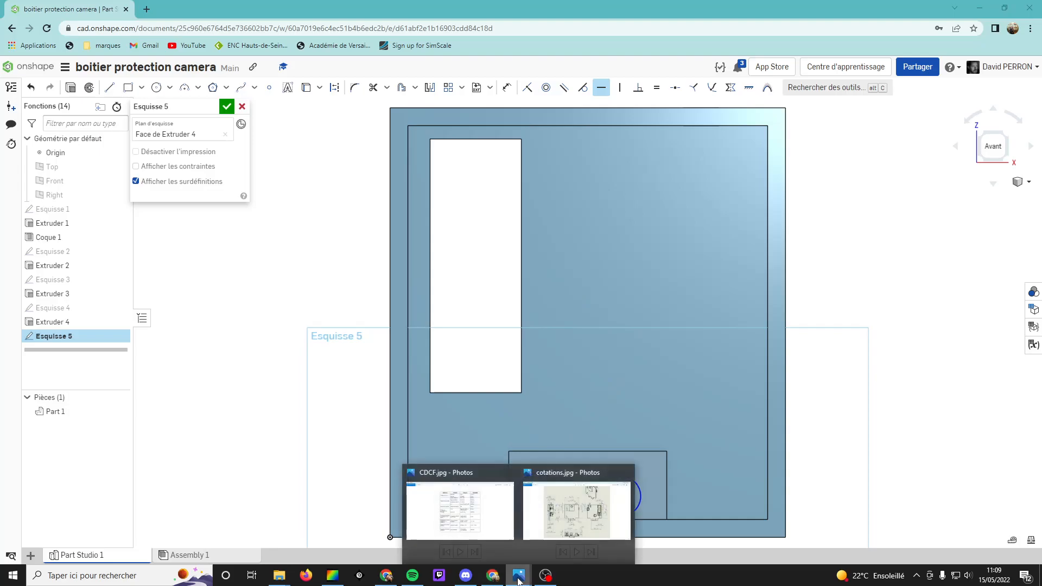
left_click(556, 527)
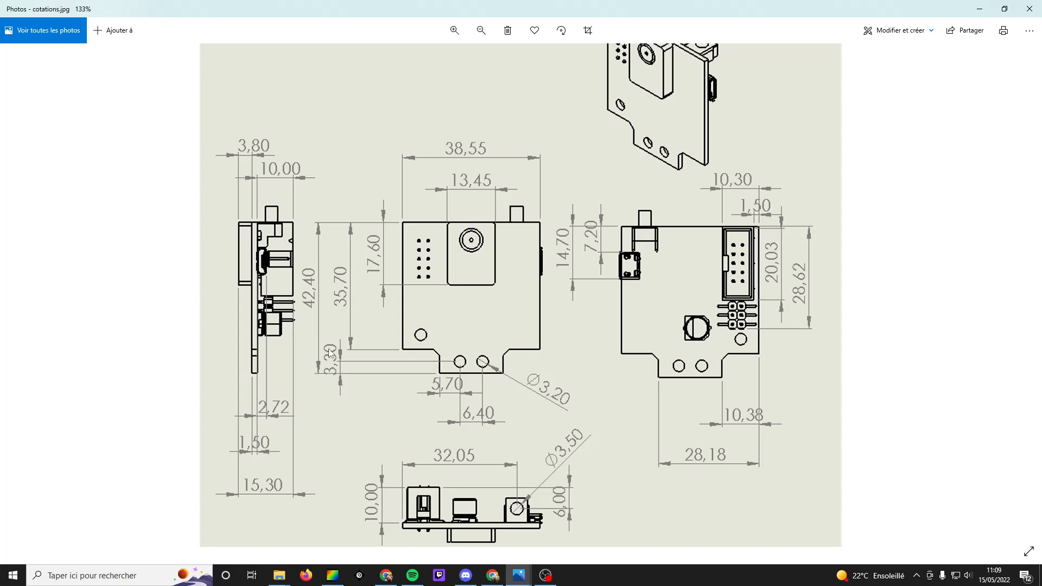
left_click(978, 12)
left_click(507, 88)
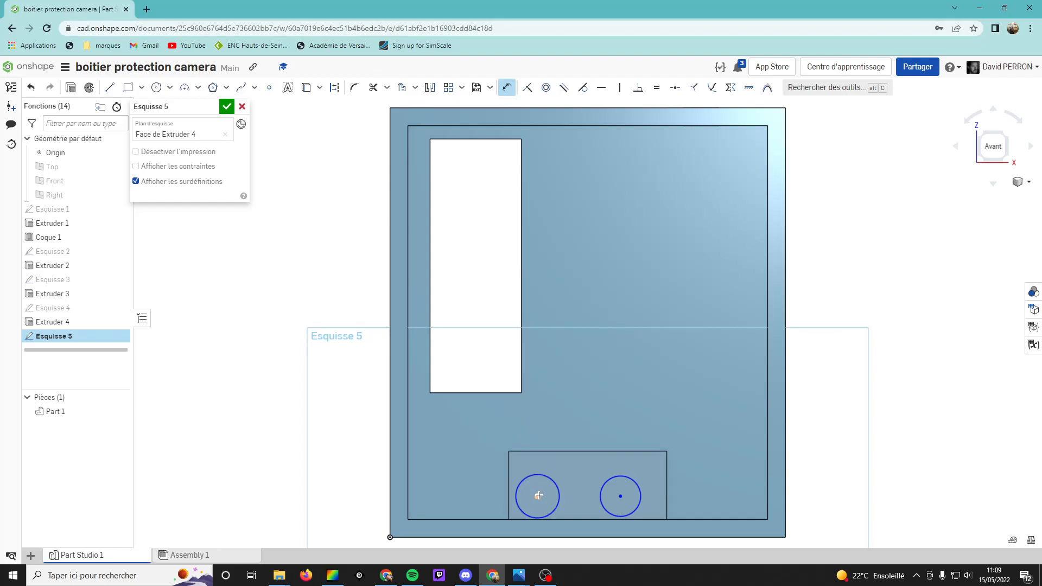
left_click(563, 518)
left_click(348, 512)
type("4")
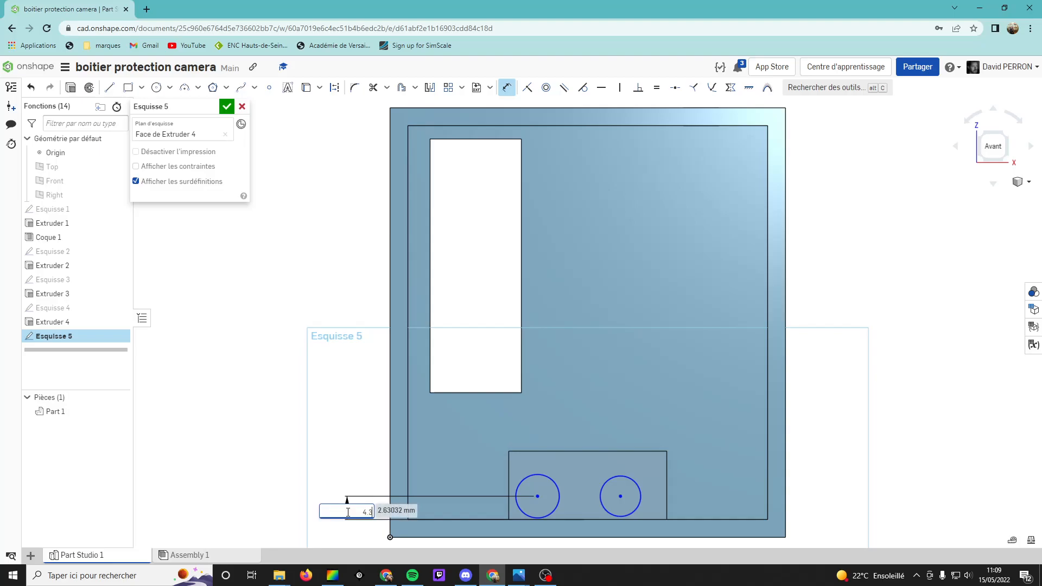
type(".3")
key("Return")
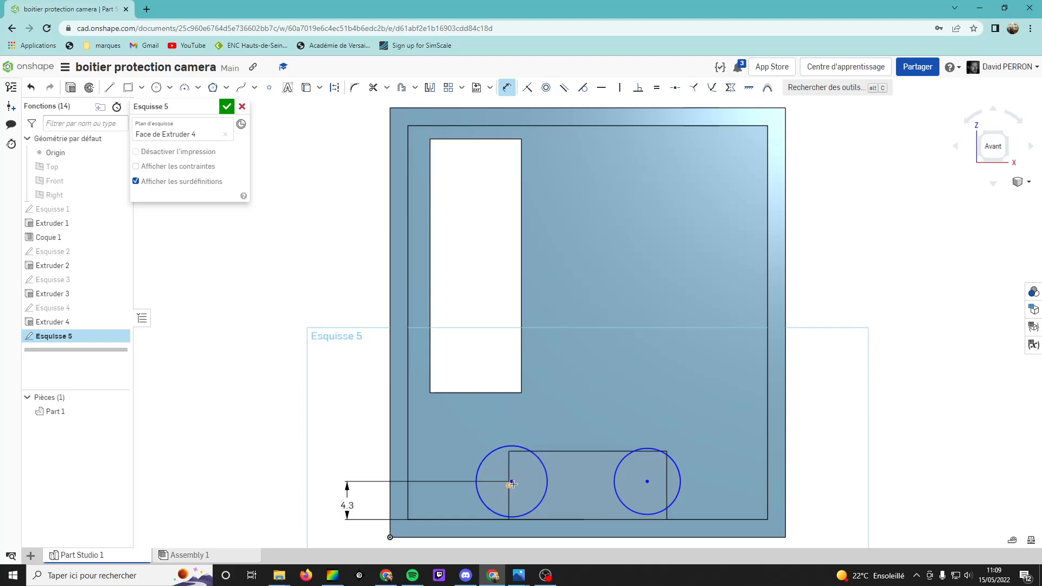
Set the left circle's centre 5.7 mm from the block's left edge, checking the offset in cotations.jpg in Photos
scroll(512, 484, "up", 3)
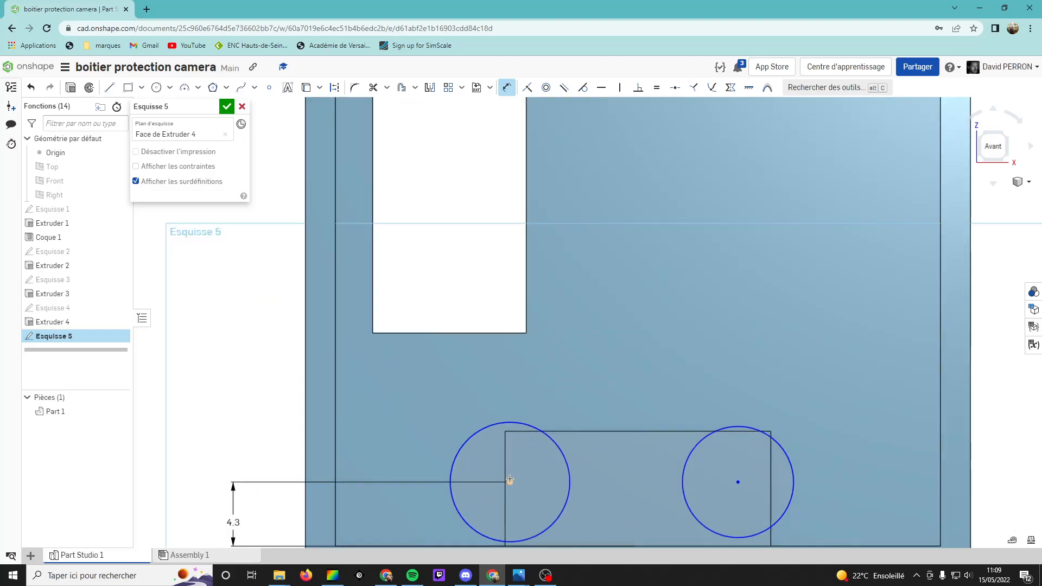
left_click(510, 481)
left_click(513, 546)
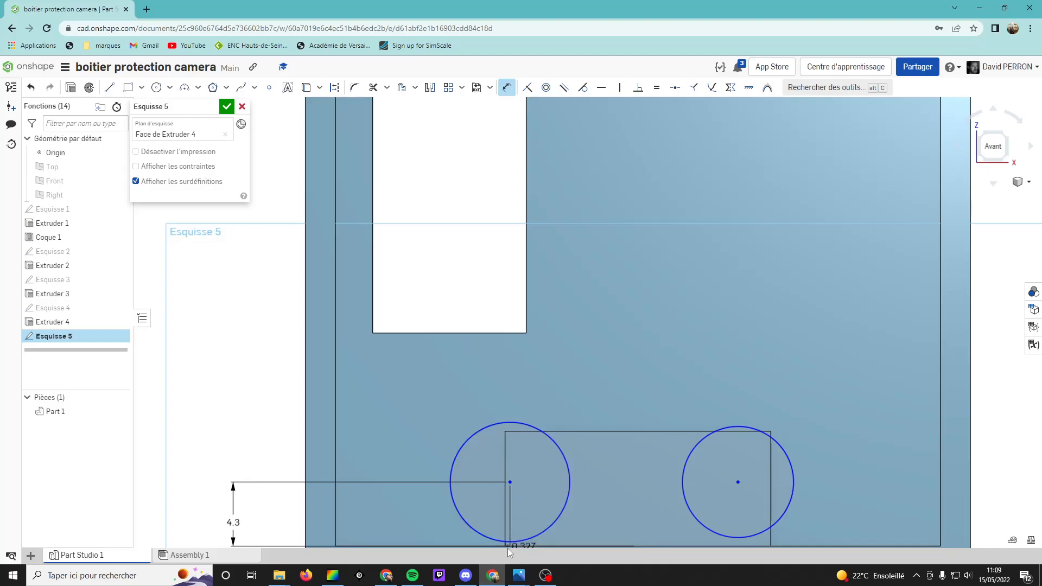
mouse_move(519, 576)
left_click(556, 535)
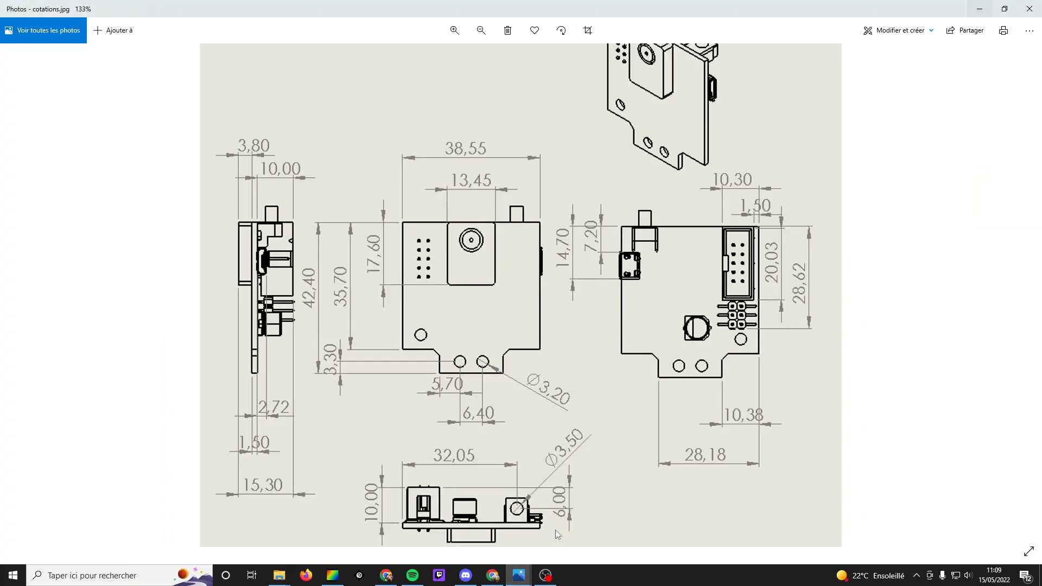
left_click(980, 8)
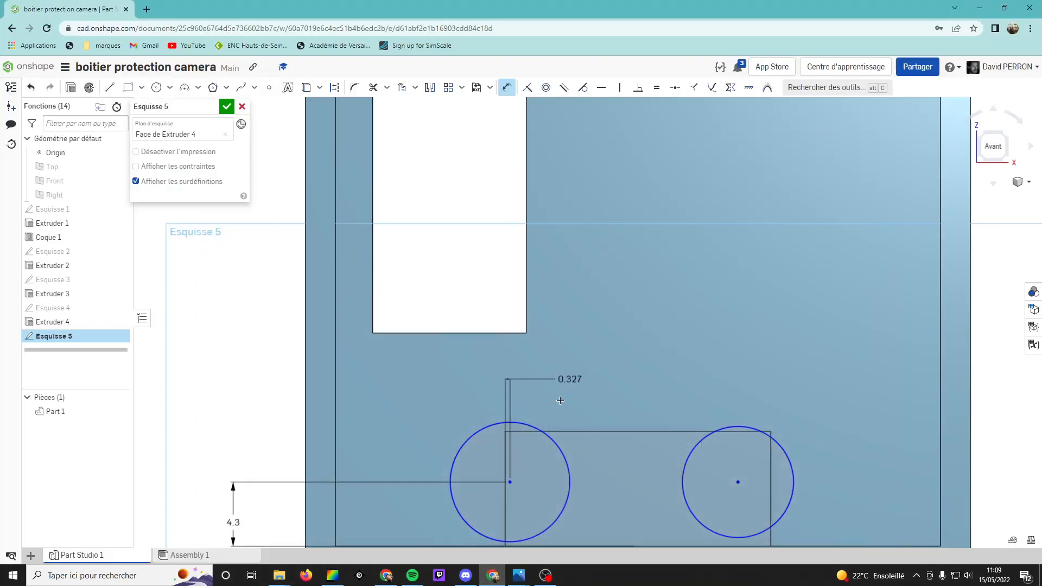
left_click(513, 401)
type("5")
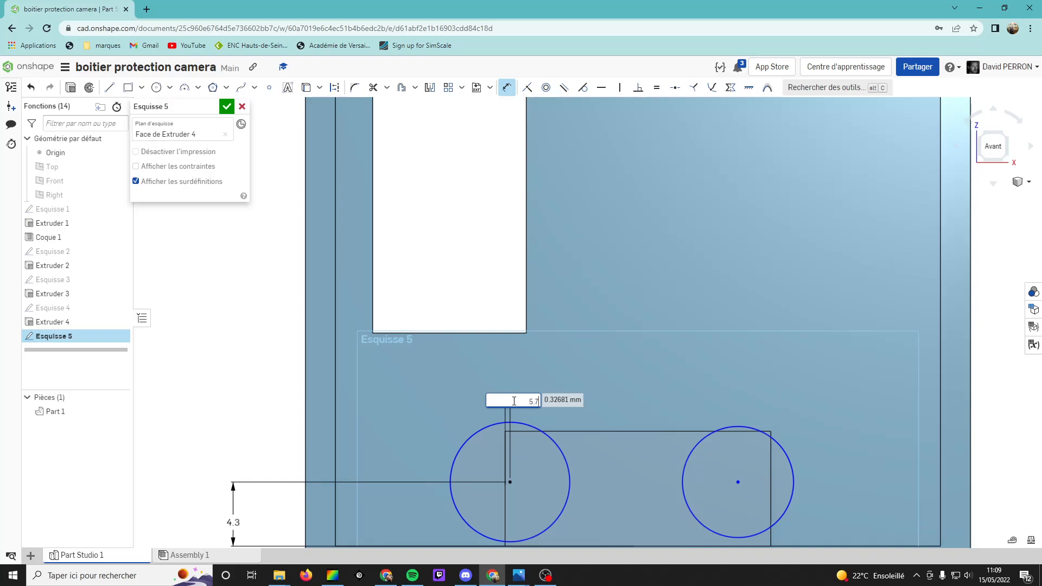
type(".7")
key("Return")
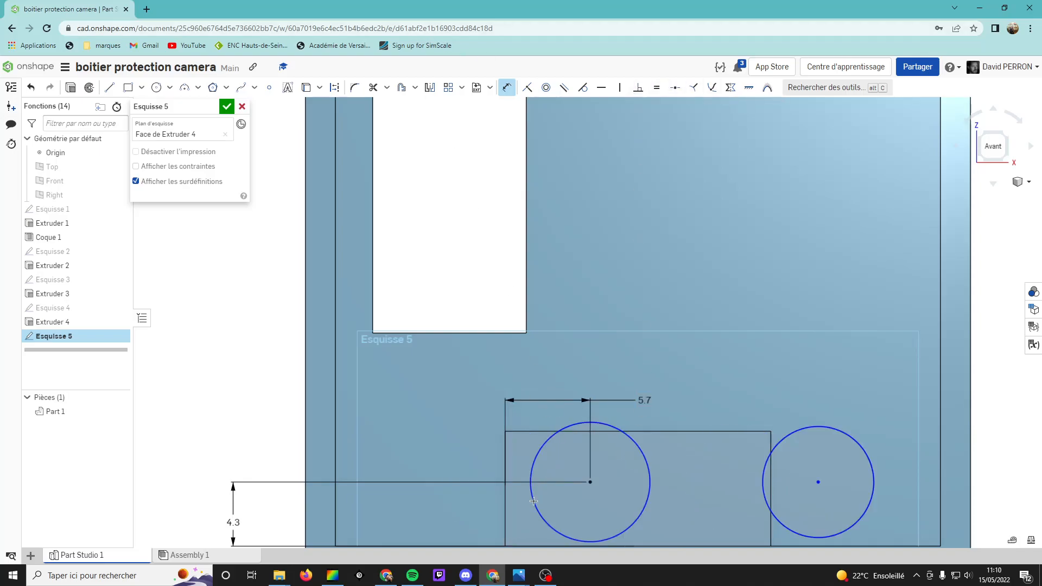
Check the hole spacing in cotations.jpg in Photos, and set the distance between the two circle centres to 6.4 mm in Onshape
mouse_move(523, 582)
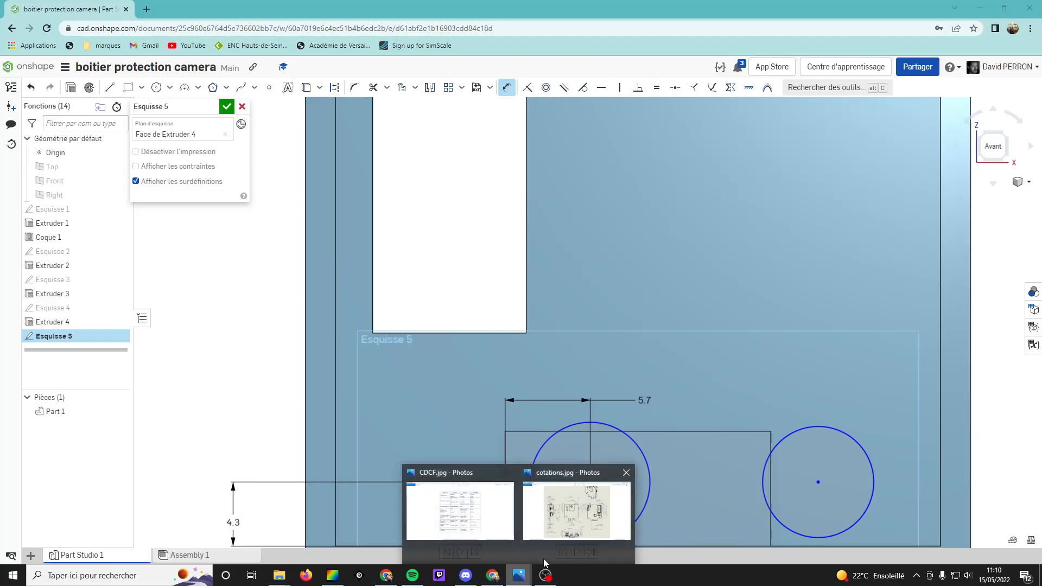
left_click(573, 516)
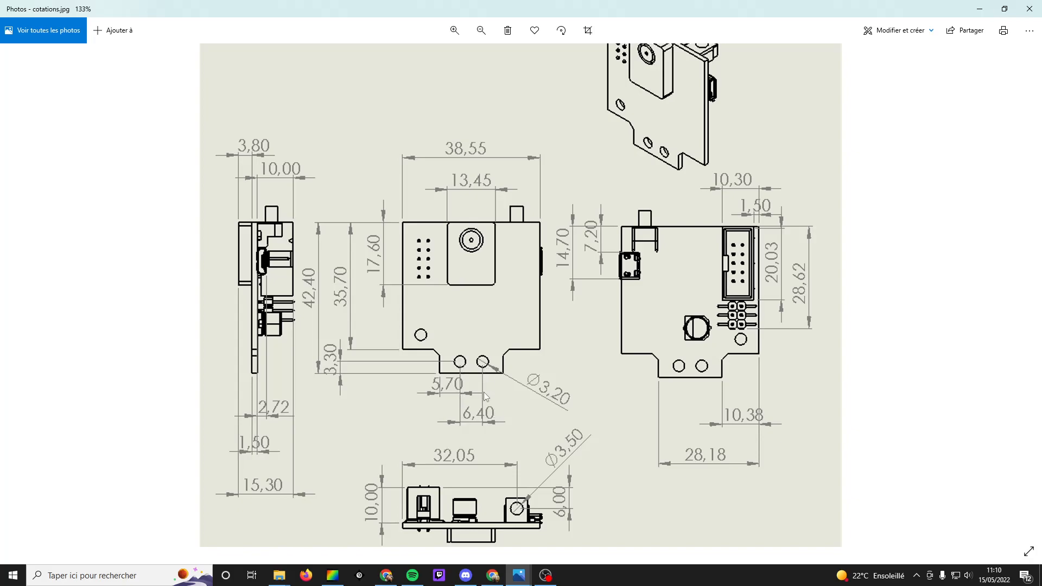
left_click(980, 9)
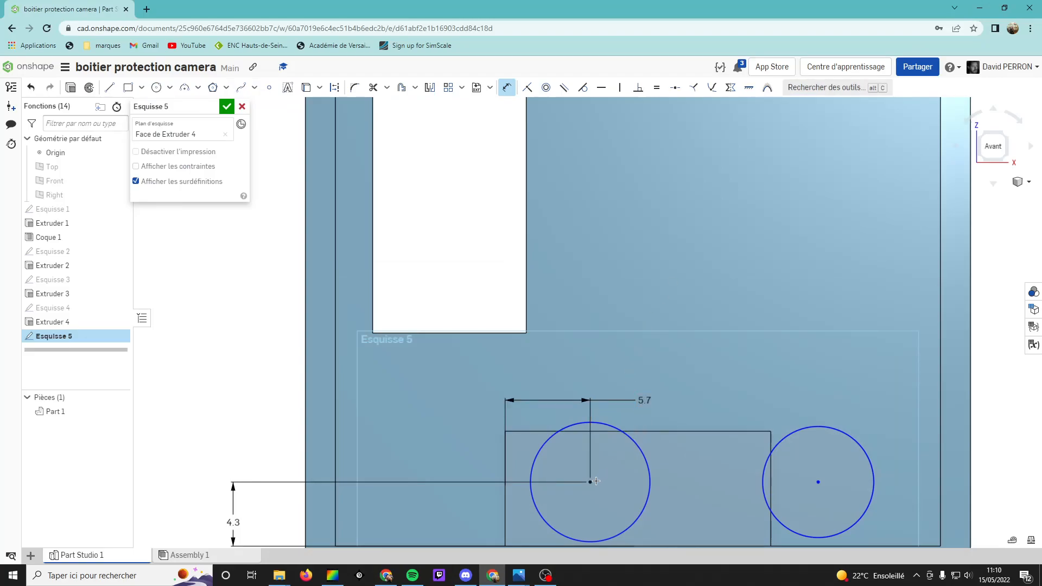
left_click(818, 481)
left_click(694, 362)
type("6")
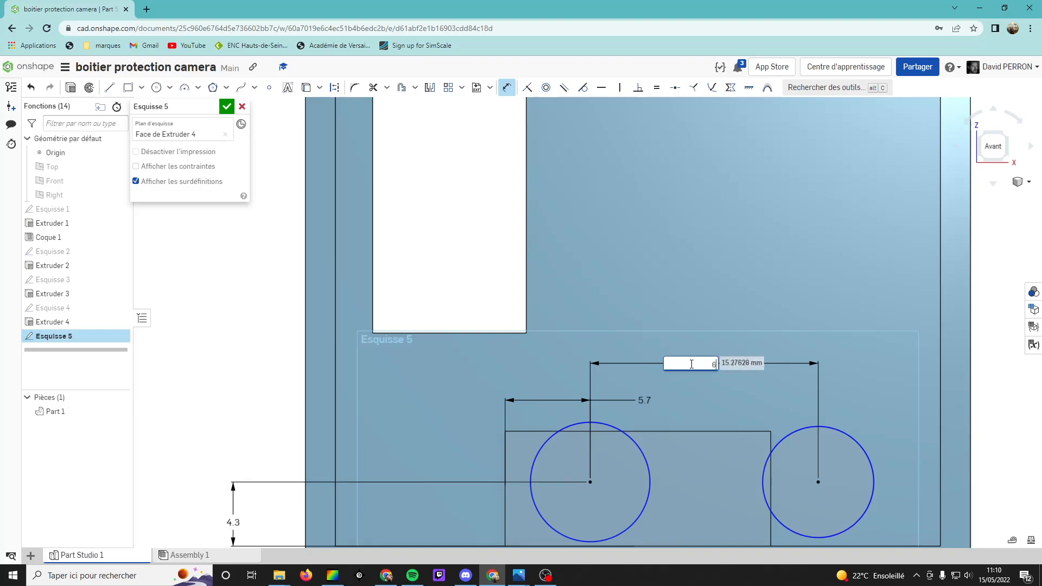
type(".4")
key("Return")
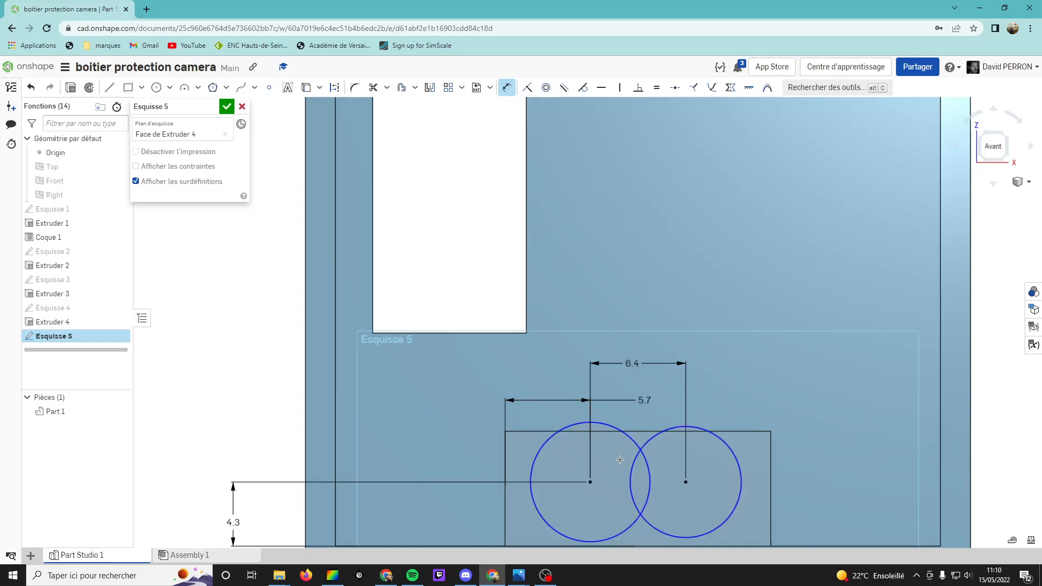
Set the diameter of both circles to 2 mm
left_click(612, 427)
left_click(540, 369)
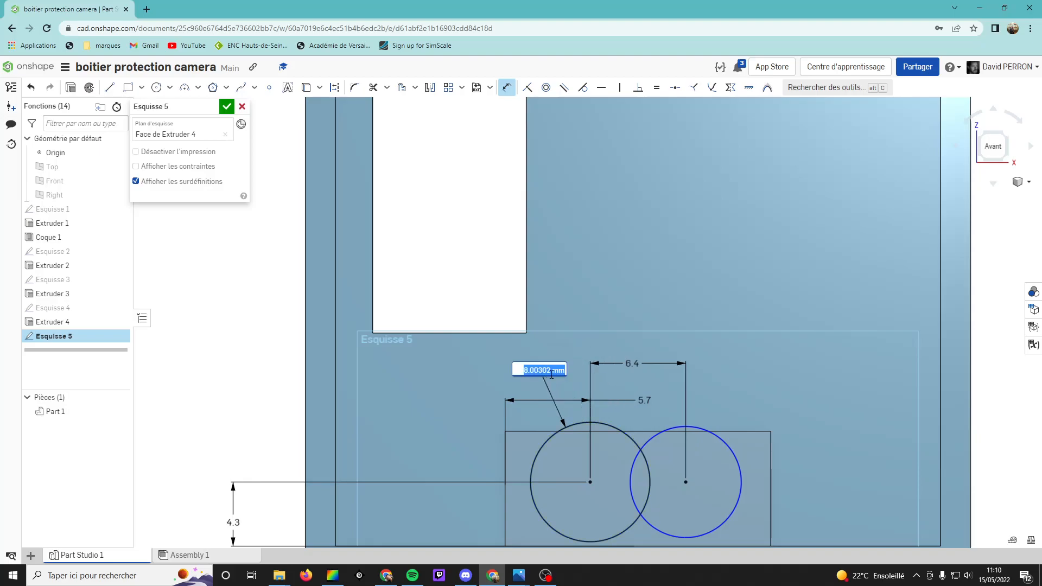
type("2")
key("Return")
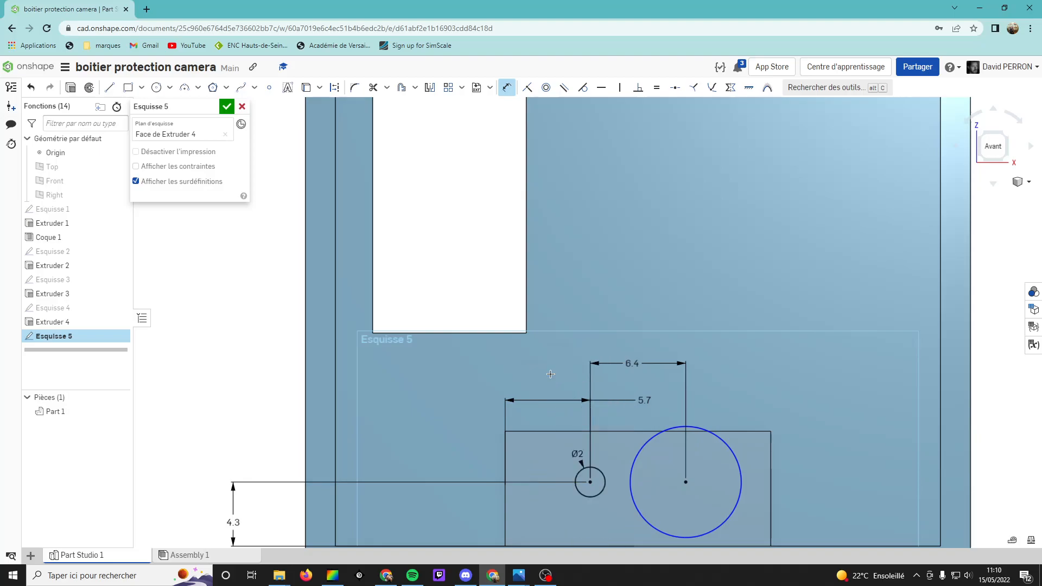
left_click(717, 434)
left_click(739, 401)
type("2")
key("Return")
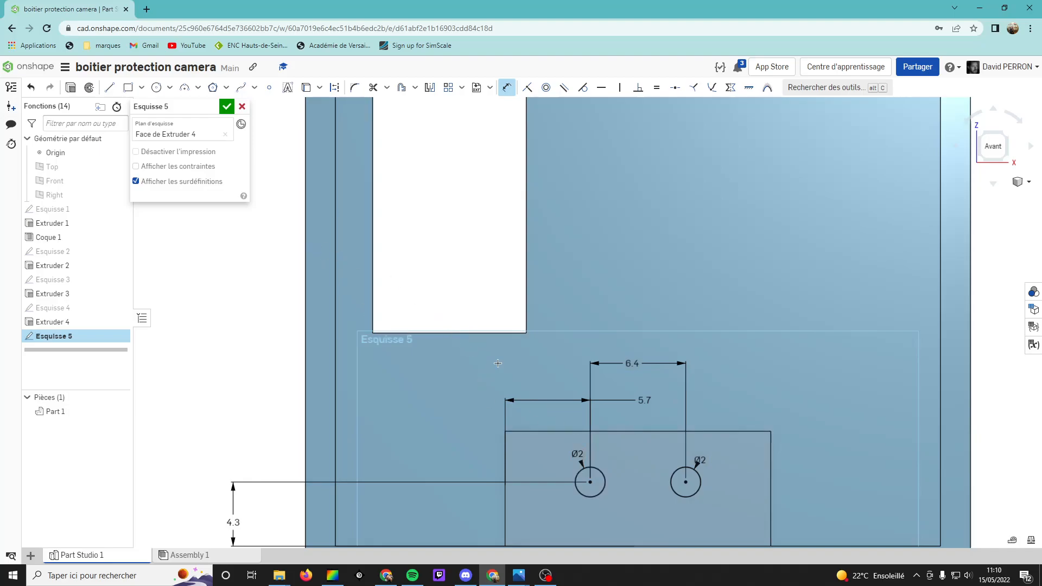
Cut the two circles into the block with a blind Extrude in remove mode, 10 mm deep
scroll(678, 477, "down", 1)
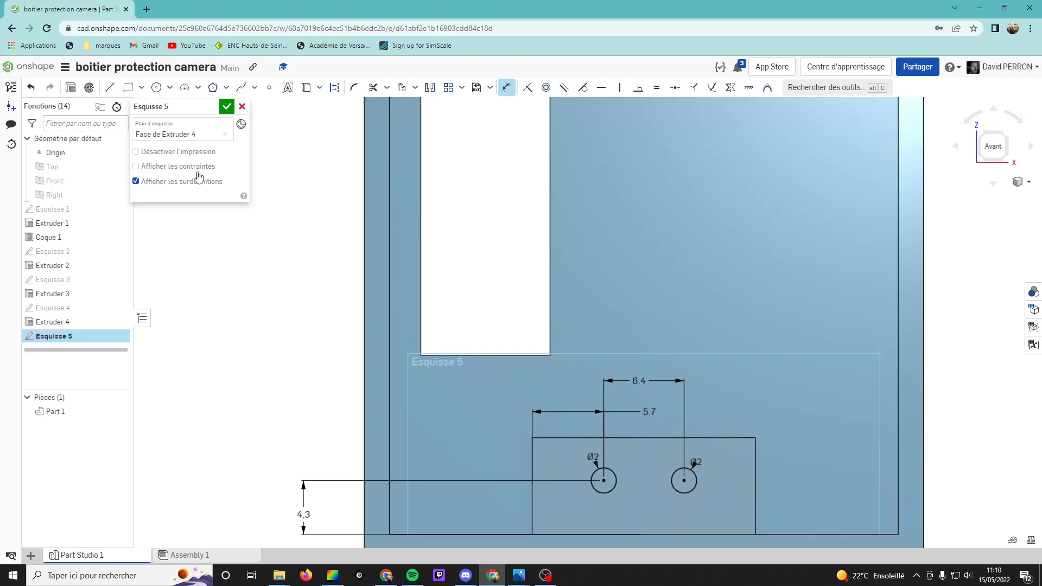
left_click(70, 88)
key("shift+e")
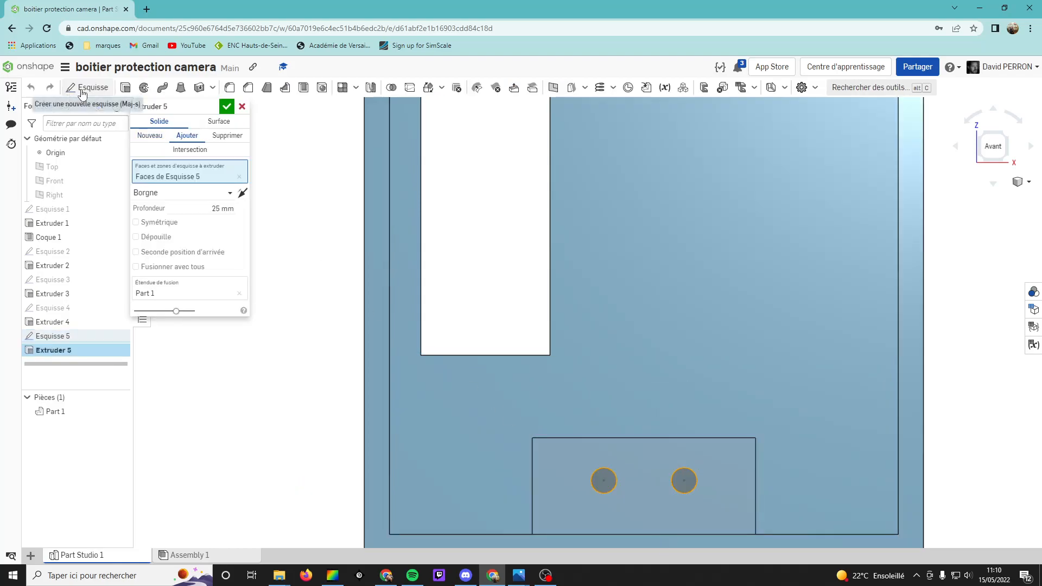
left_click(228, 139)
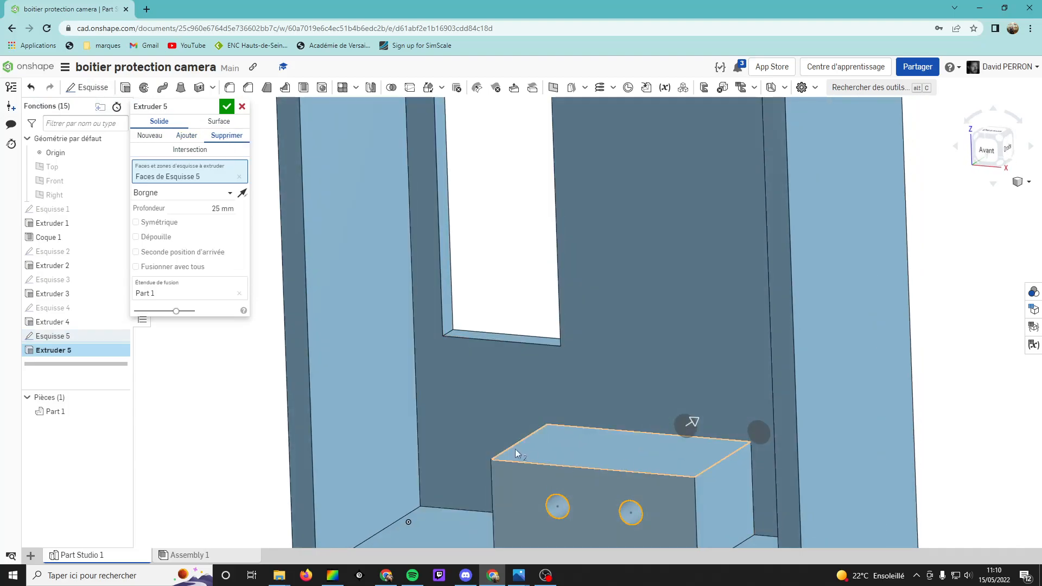
left_click(223, 209)
type("10")
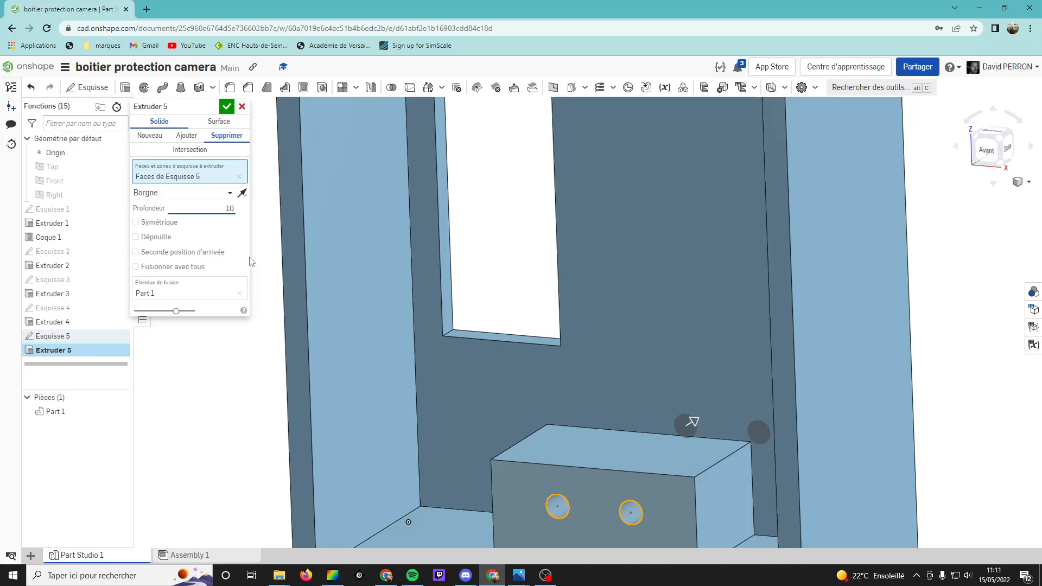
left_click(228, 108)
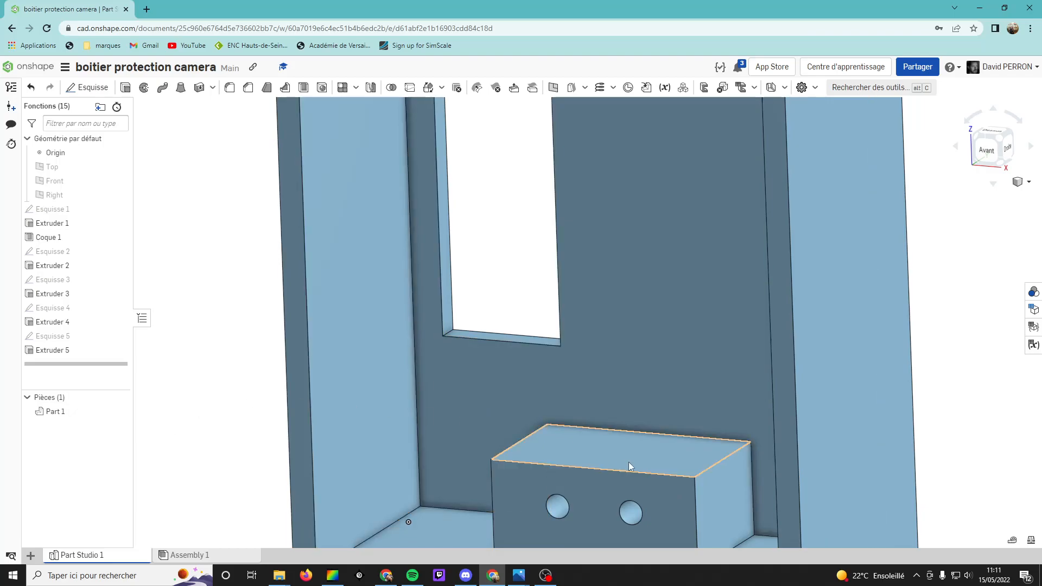
scroll(629, 462, "down", 3)
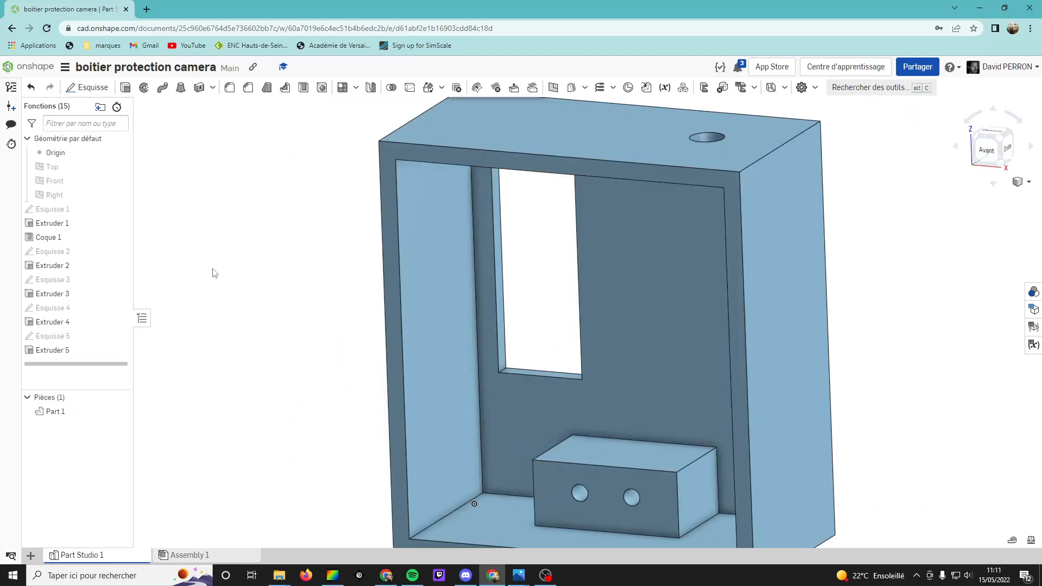
right_click_drag(244, 301, 249, 288)
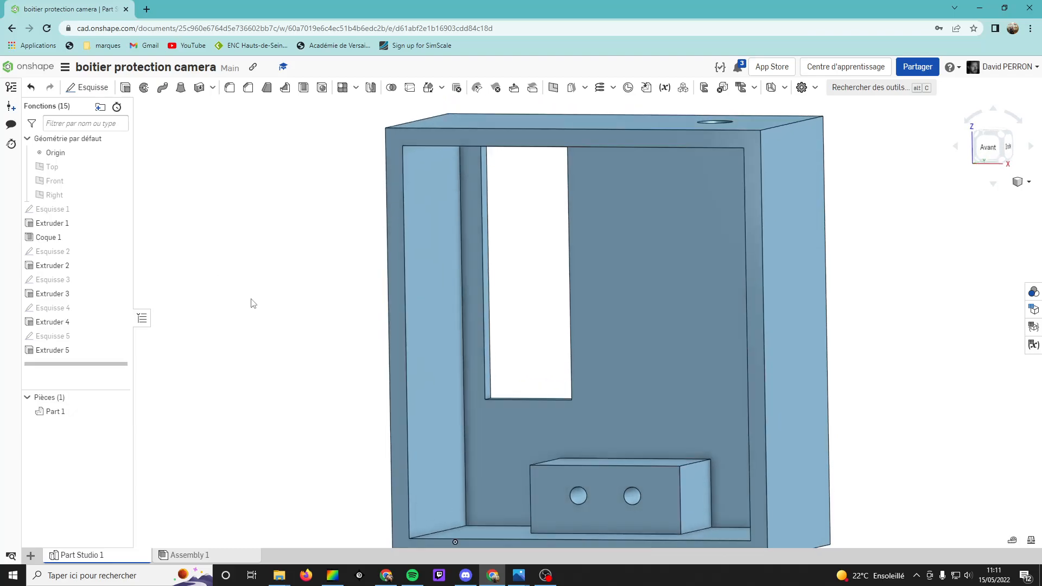
scroll(251, 297, "down", 2)
right_click_drag(275, 352, 221, 365)
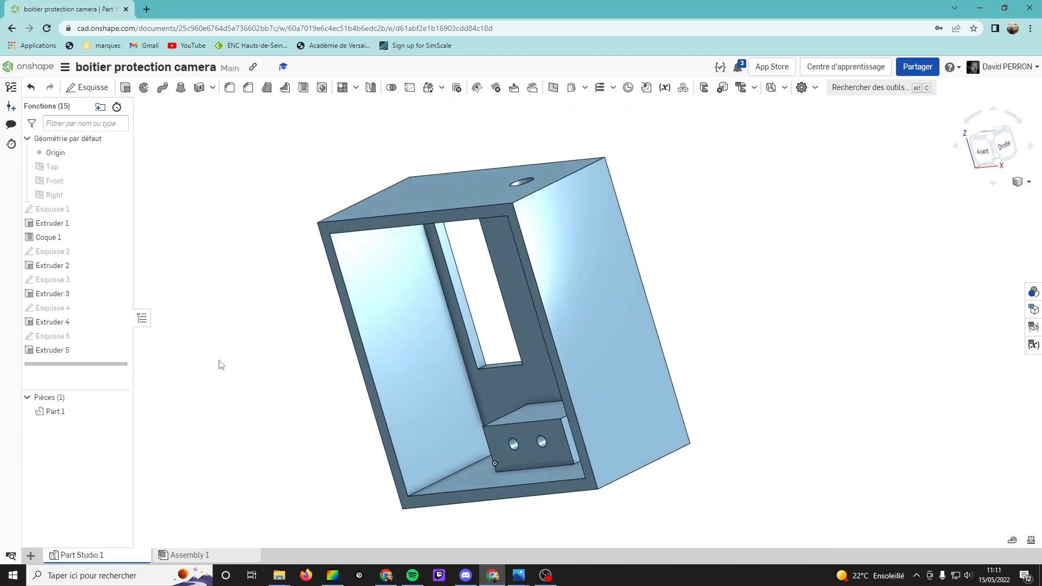